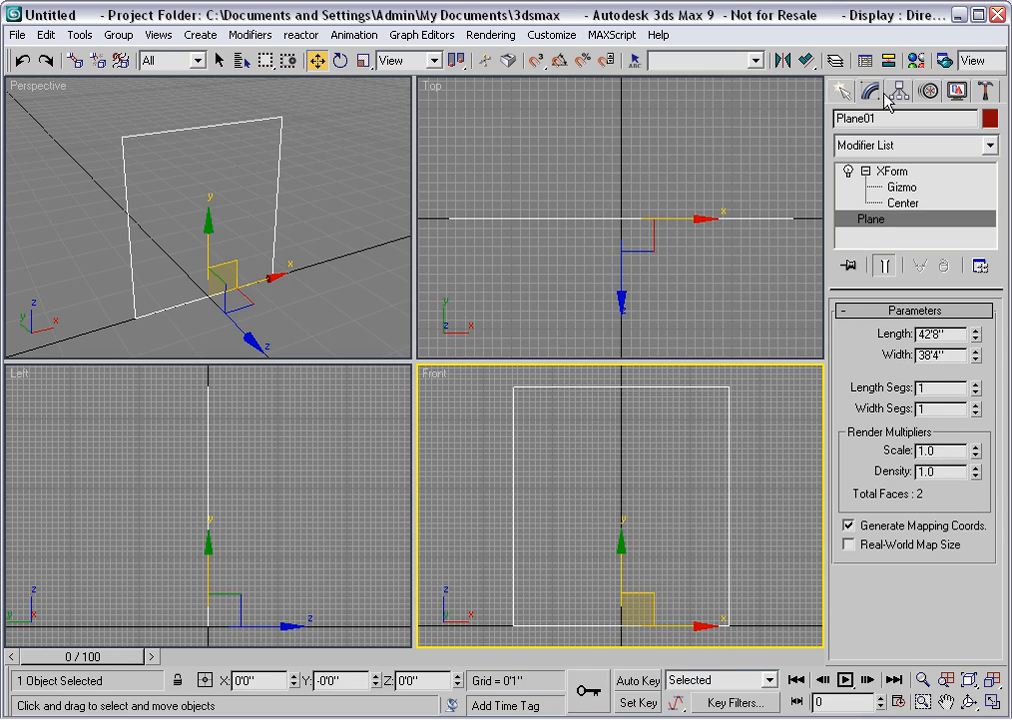
Step: Assign the 01 - Default material to the selected plane and switch the Perspective viewport to ActiveShade
left_click(916, 60)
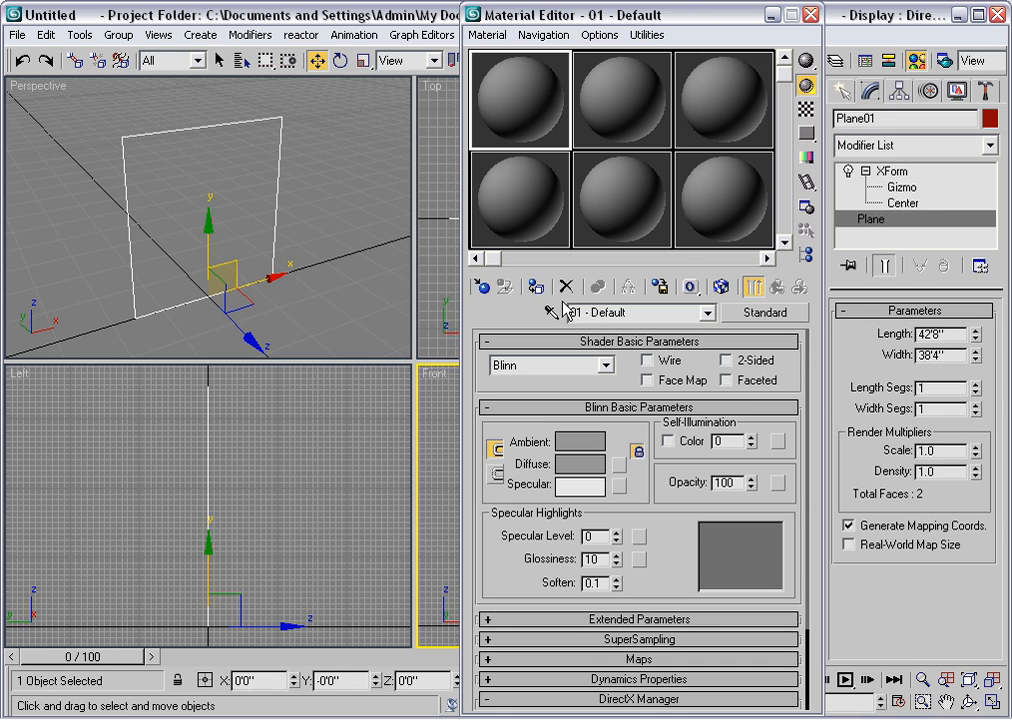
left_click(536, 287)
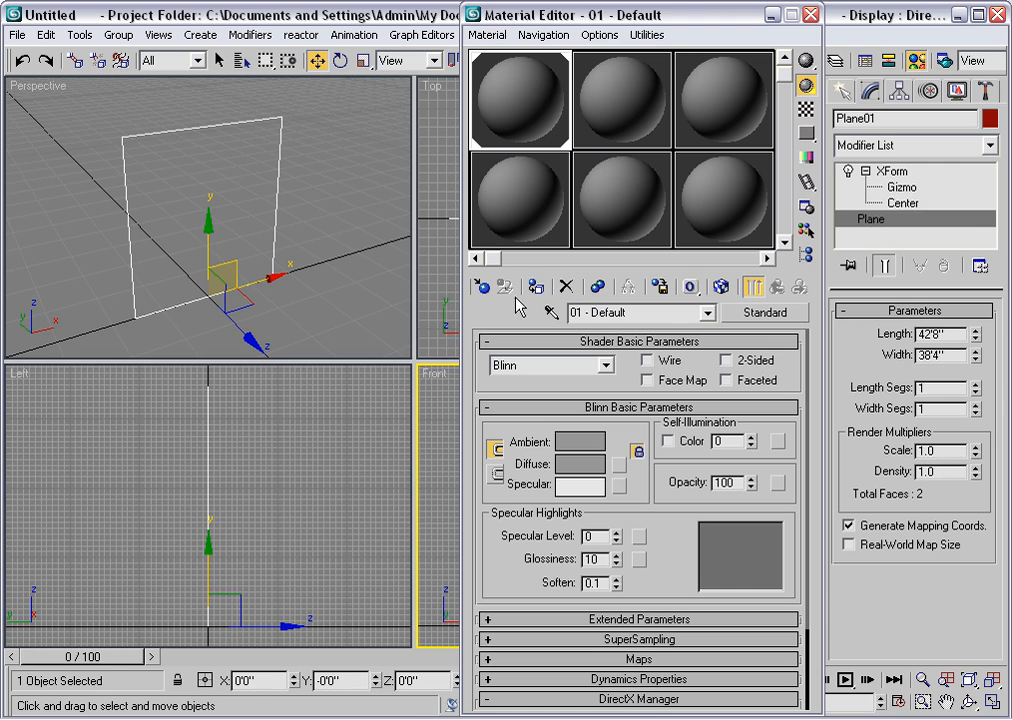
right_click(38, 87)
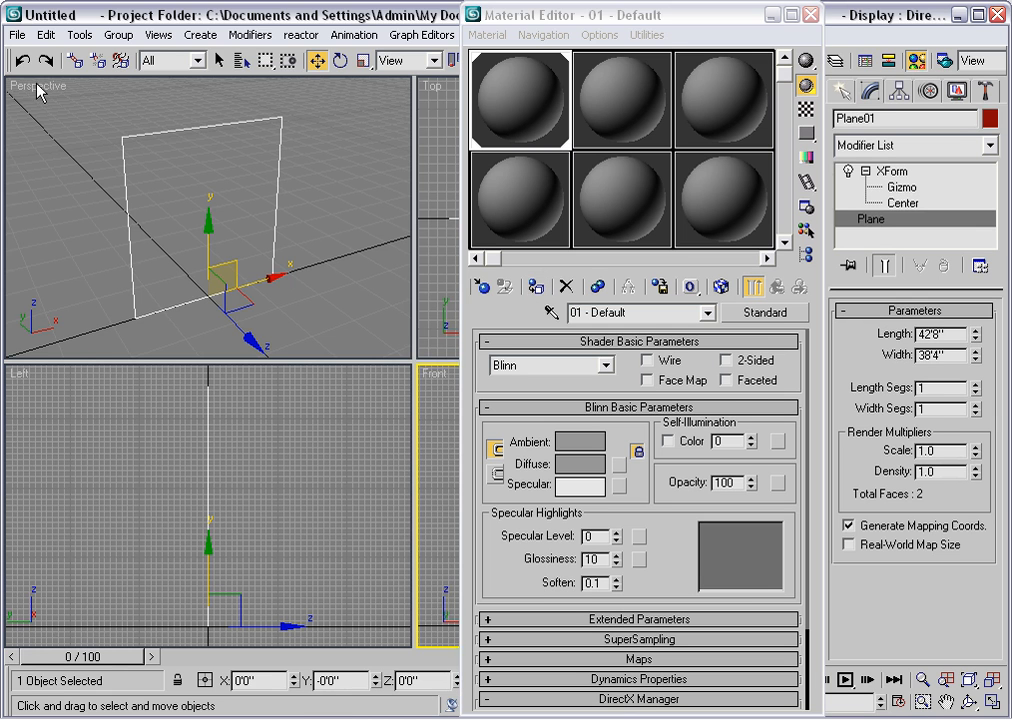
mouse_move(165, 93)
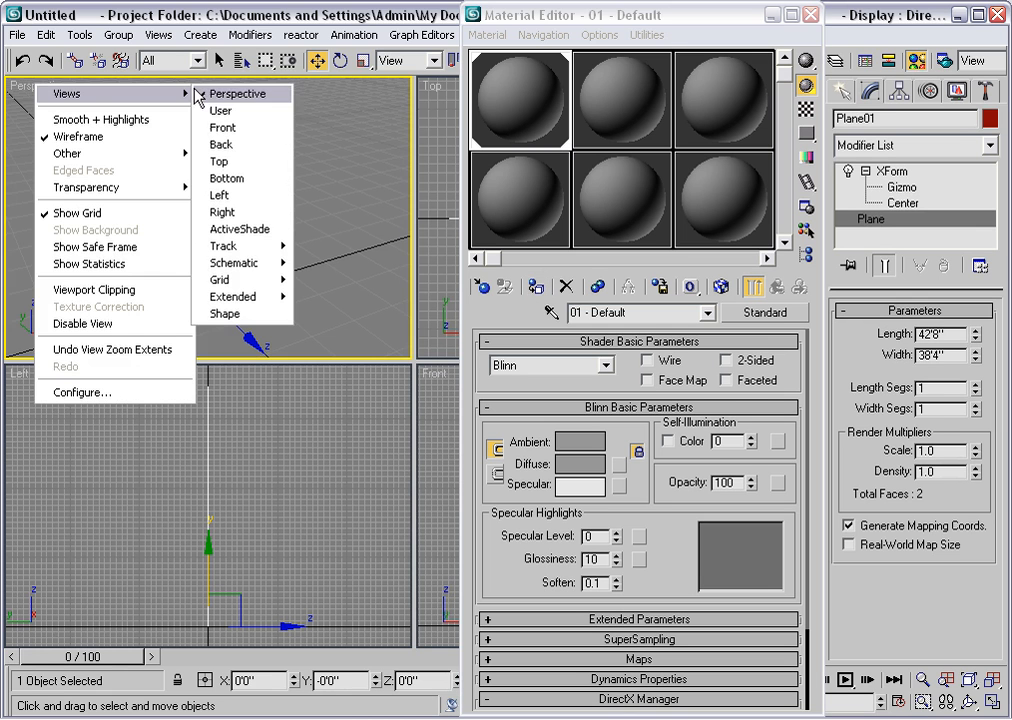
left_click(236, 229)
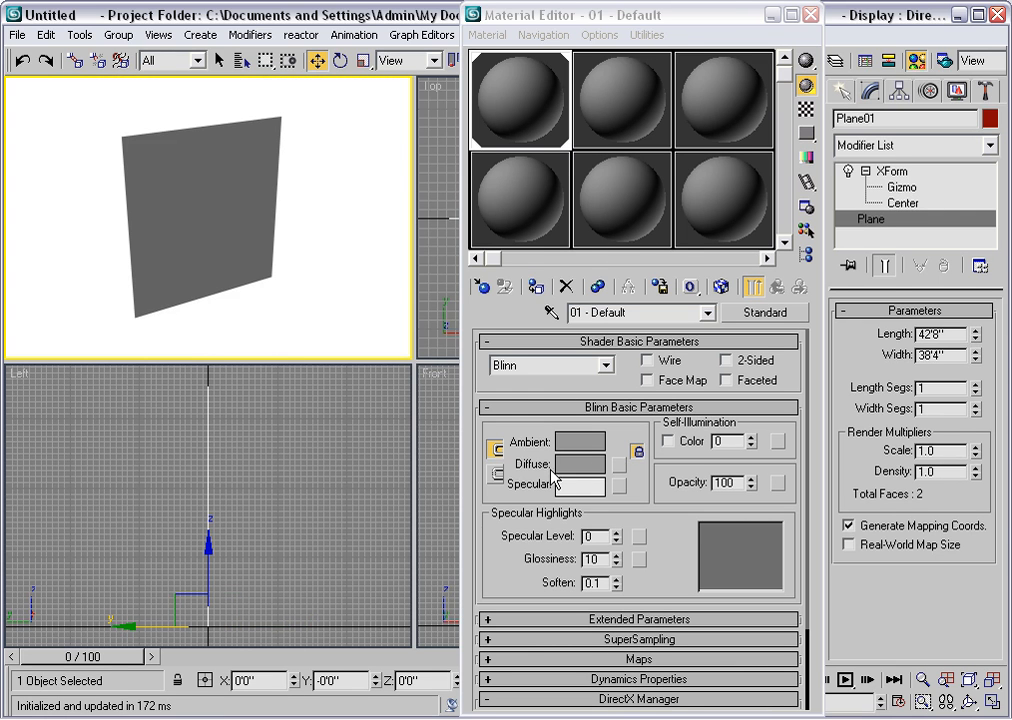
Step: Load Ficus.jpg from the Sample Files folder as a bitmap map for the material's diffuse color
left_click(619, 464)
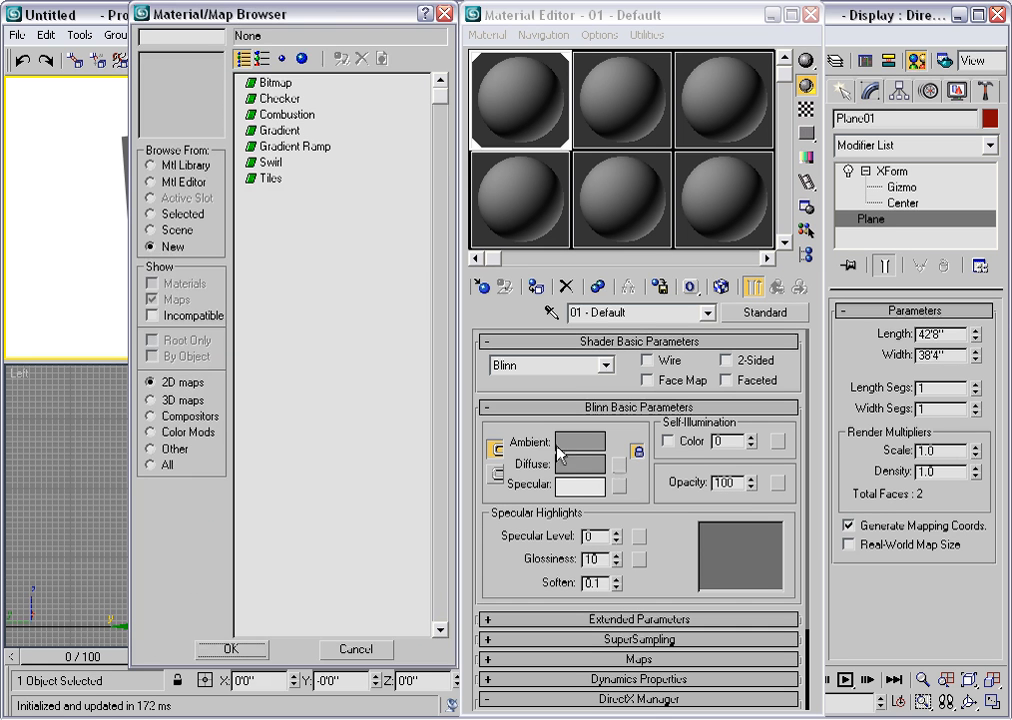
double_click(275, 84)
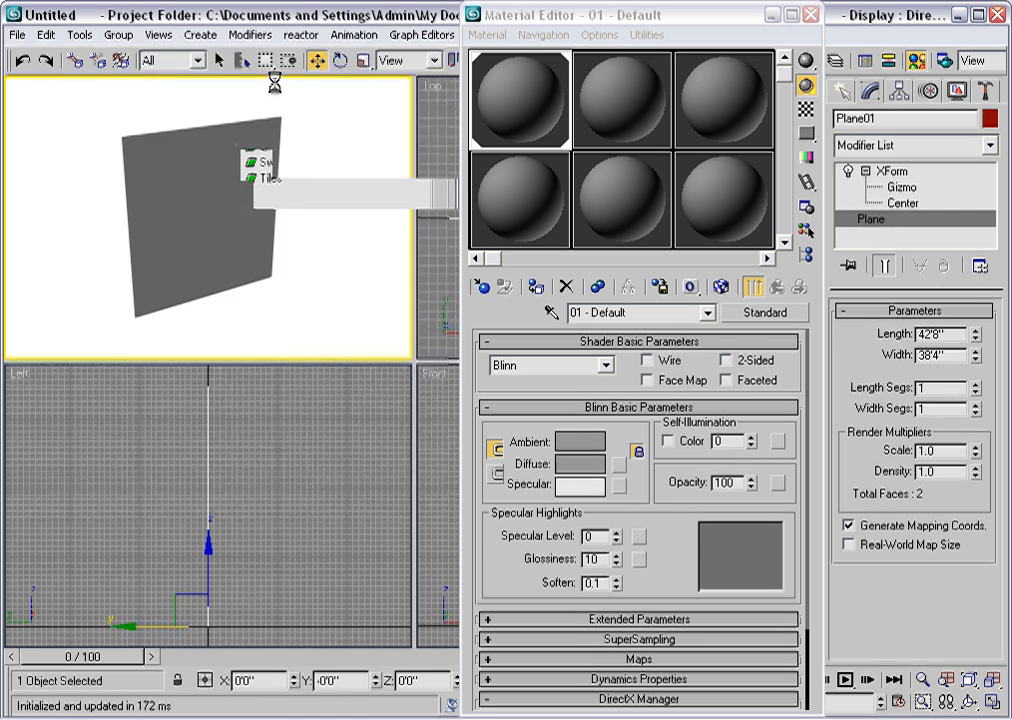
left_click(90, 166)
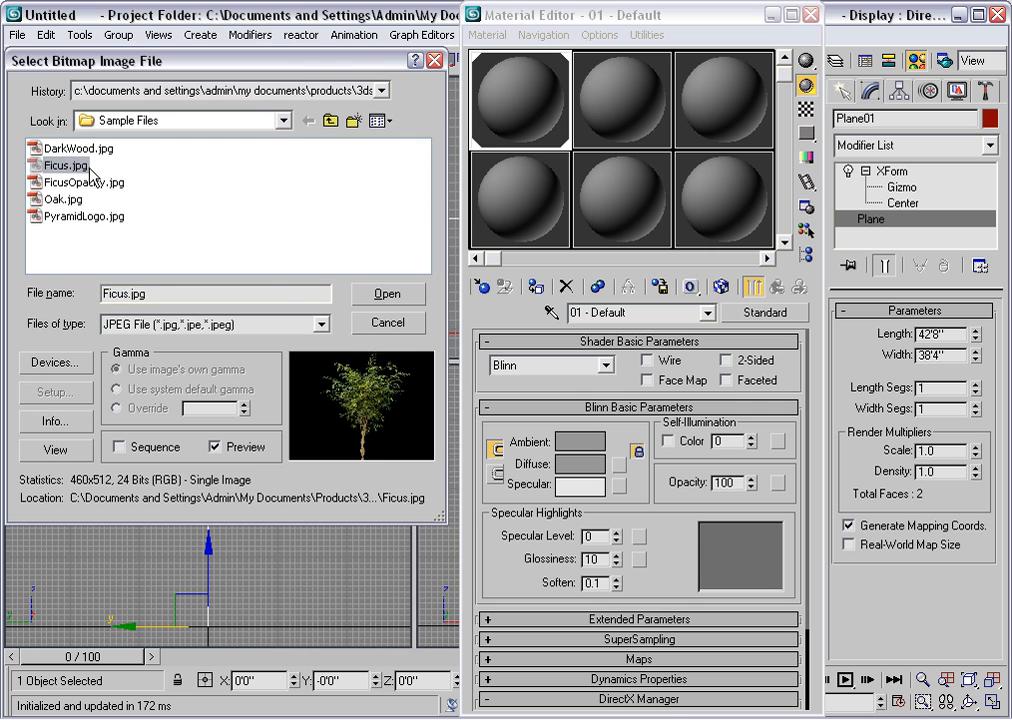
left_click(385, 295)
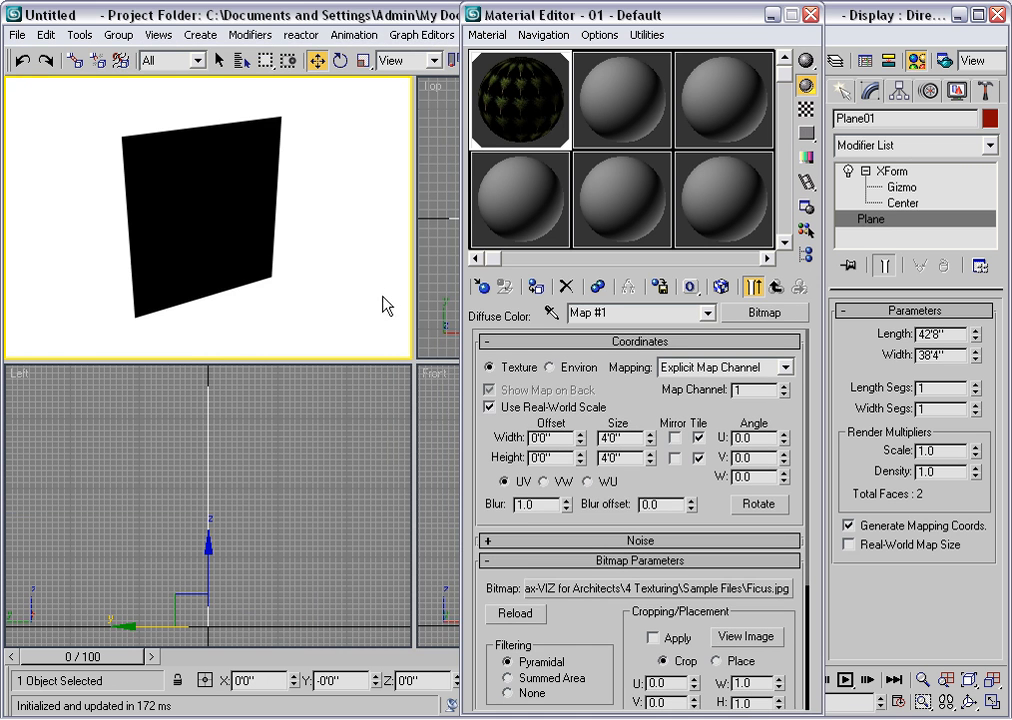
Step: Turn off real-world scale for the diffuse map and set its U and V tiling to 1
left_click(503, 410)
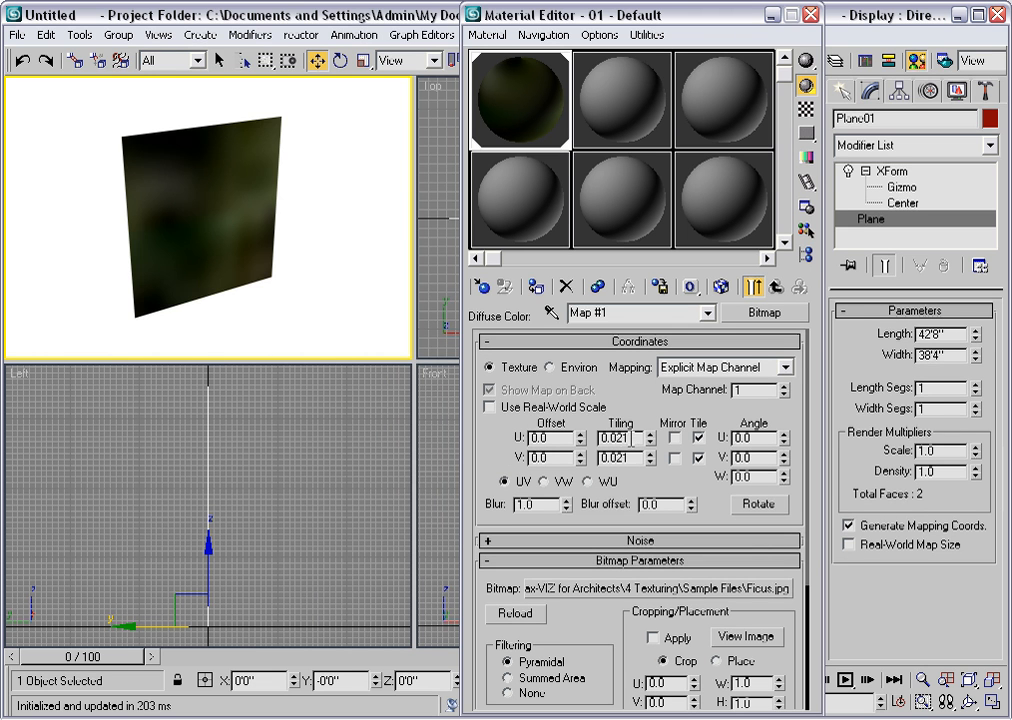
double_click(632, 437)
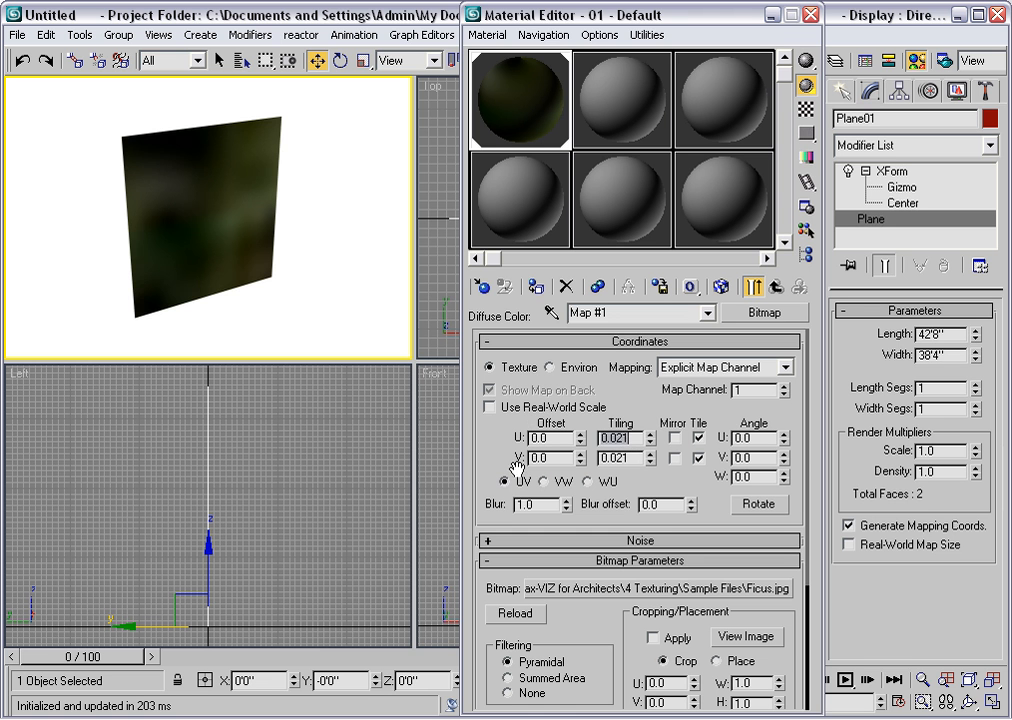
type("1")
key("Tab")
type("1")
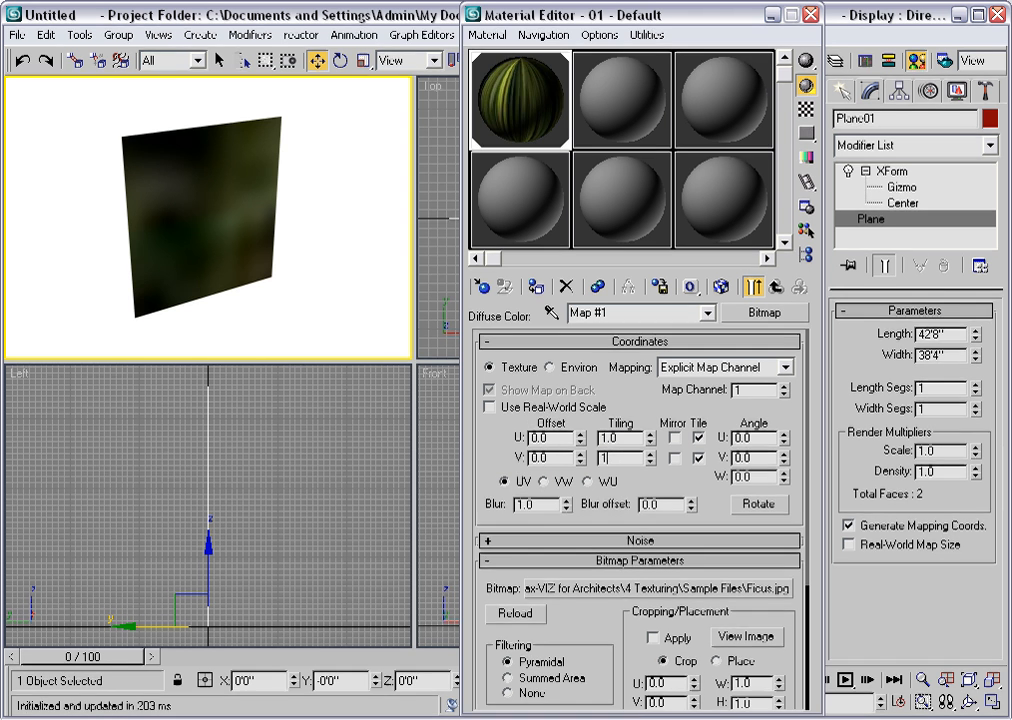
key("Return")
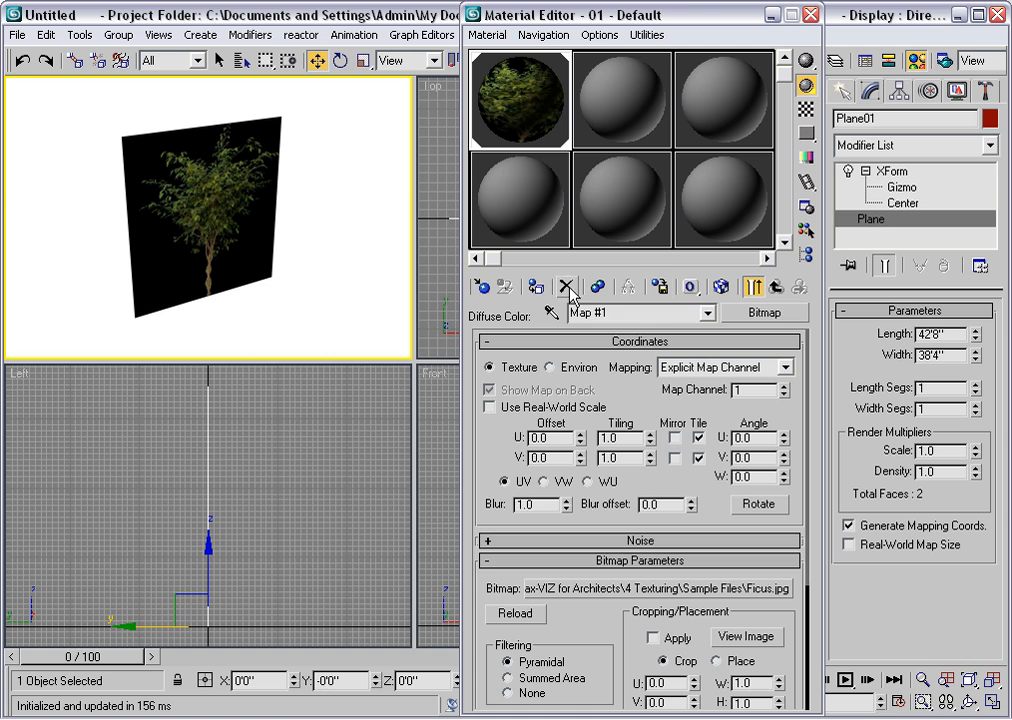
Step: Return to the parent material and load FicusOpacity.jpg as a bitmap map for its opacity
left_click(776, 290)
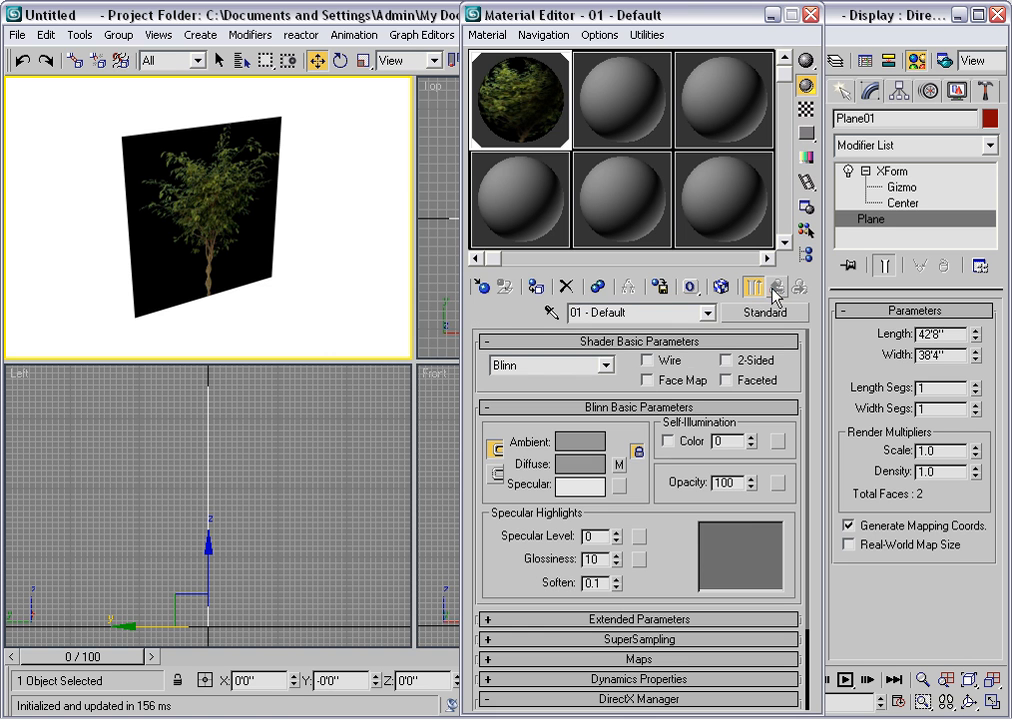
left_click(779, 489)
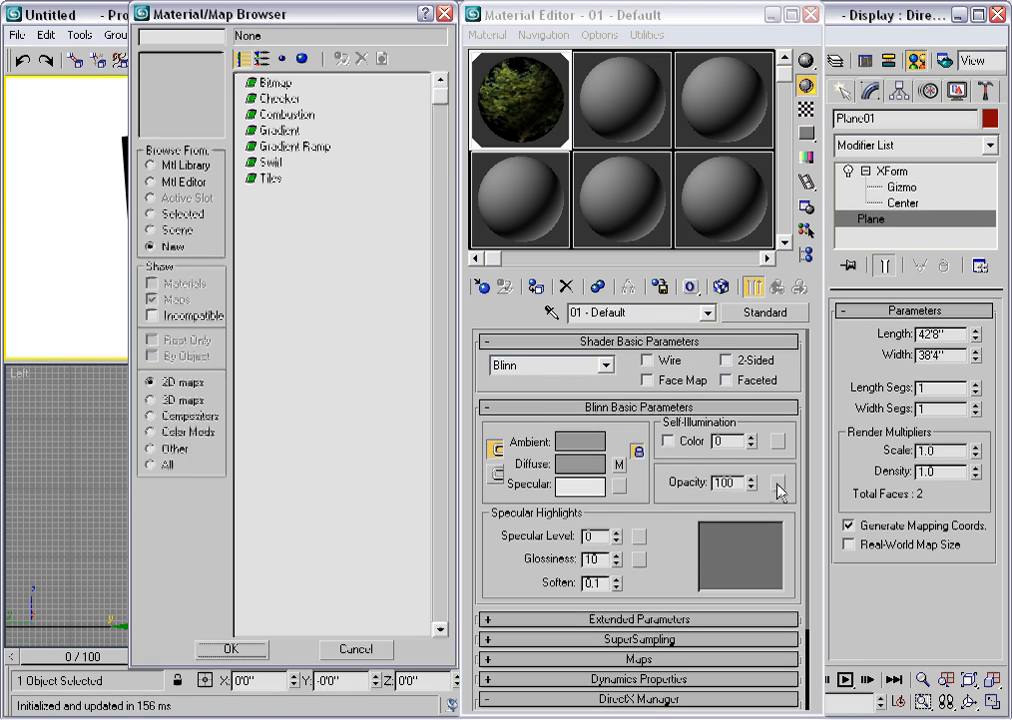
double_click(270, 84)
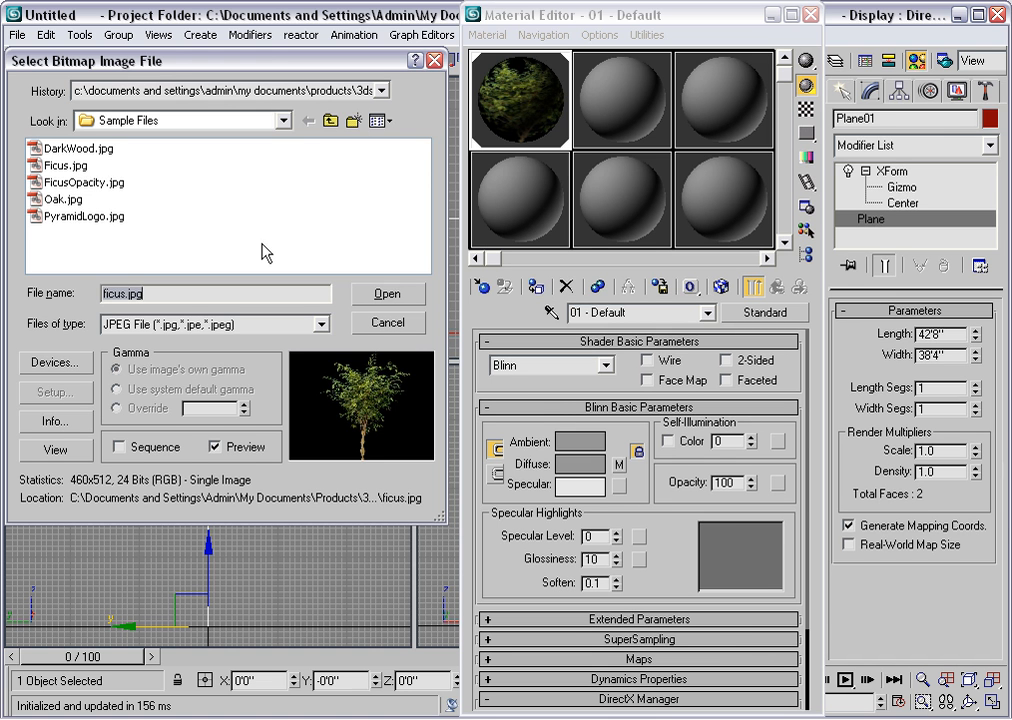
left_click(89, 186)
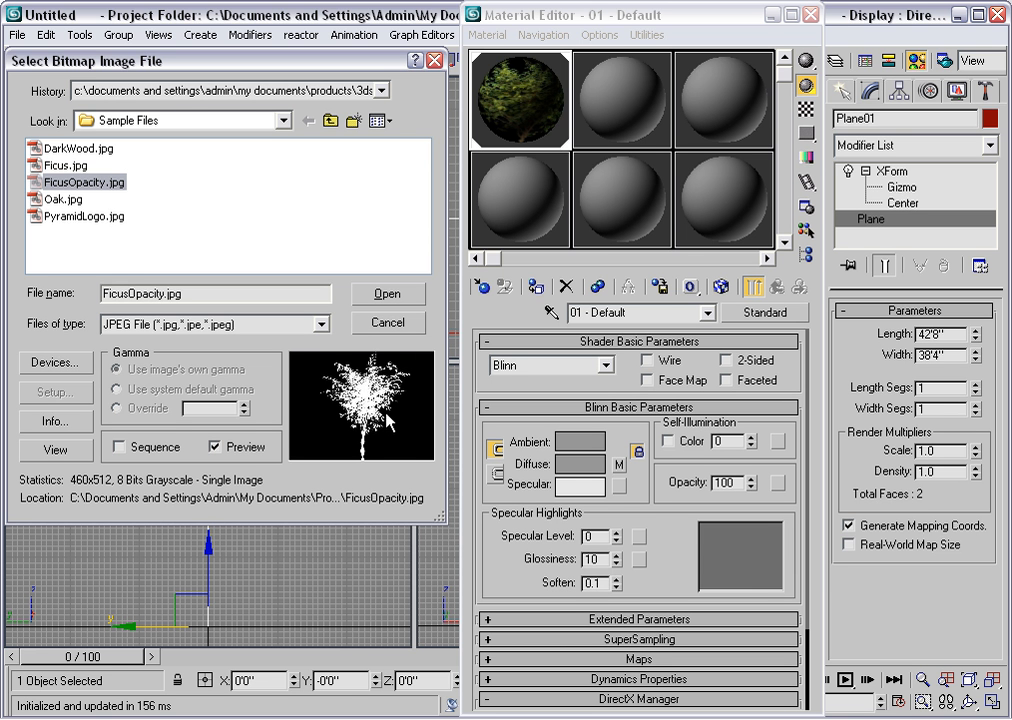
left_click(397, 297)
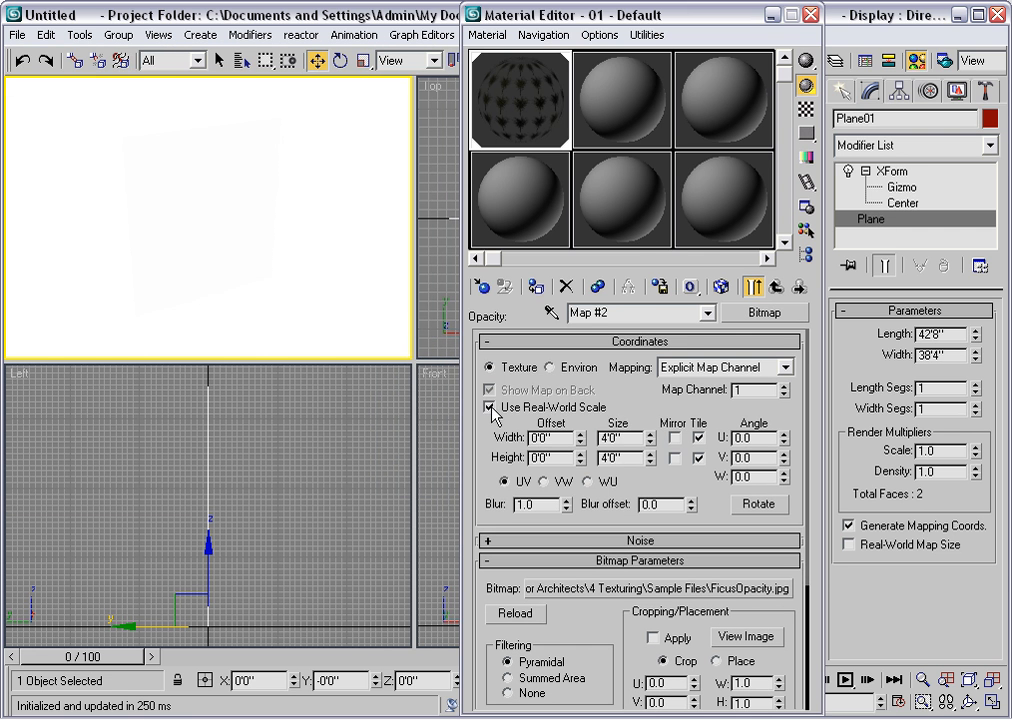
Step: Turn off real-world scale for the opacity map and set its U and V tiling to 1.0
left_click(489, 407)
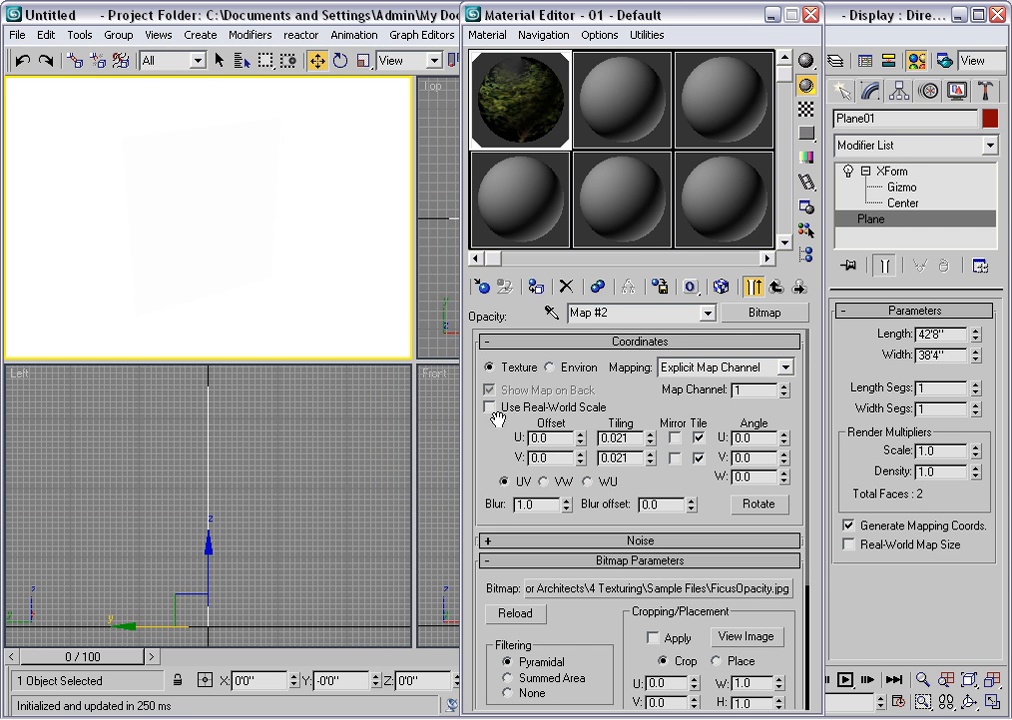
double_click(627, 440)
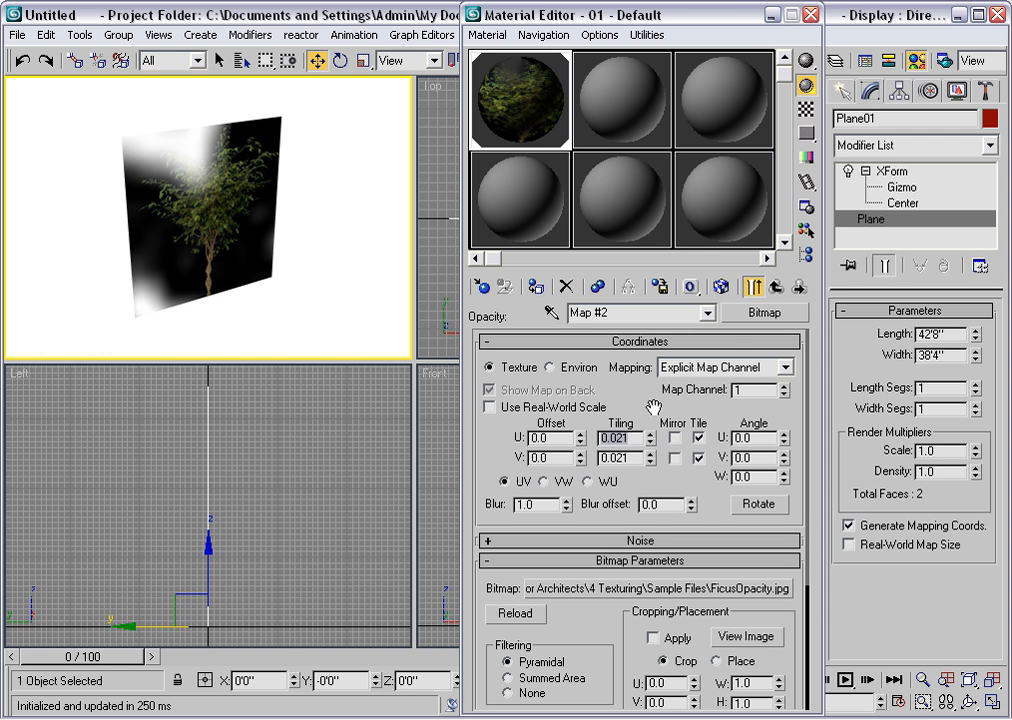
type("1.0")
key("Tab")
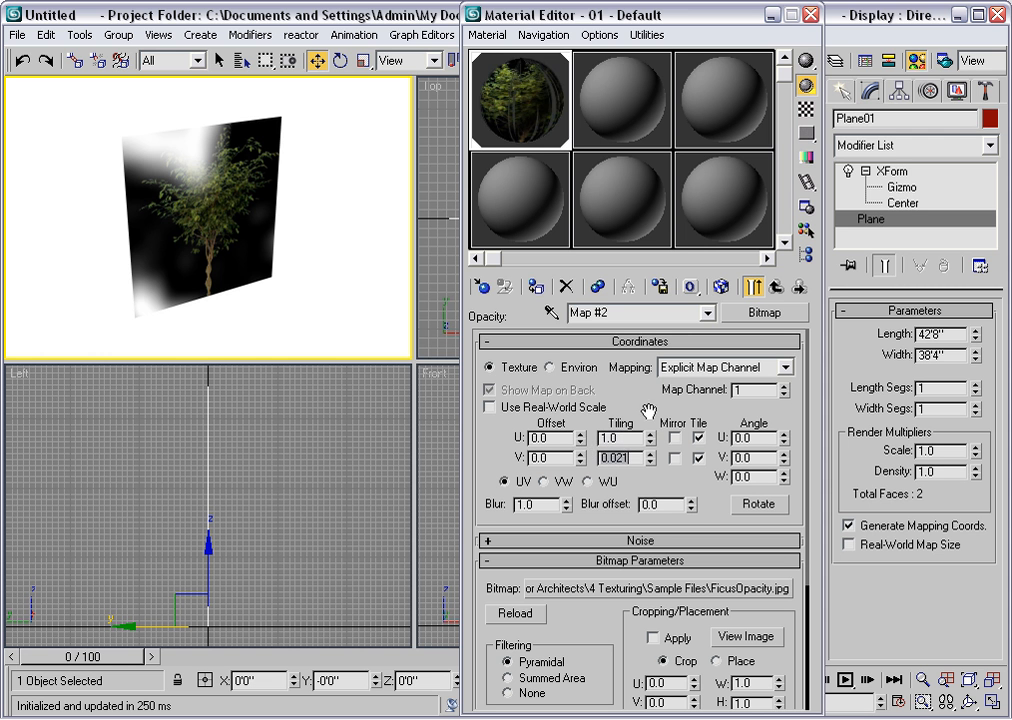
type("1")
key("Return")
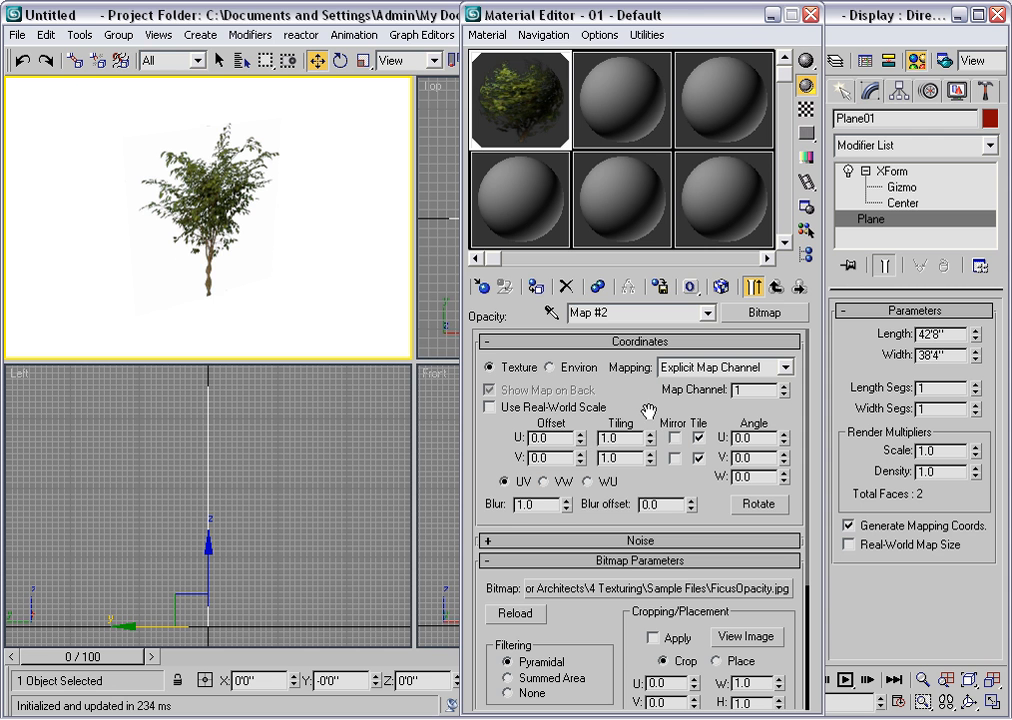
Step: Close the ActiveShade view and display the Perspective viewport shaded instead of wireframe
right_click(265, 258)
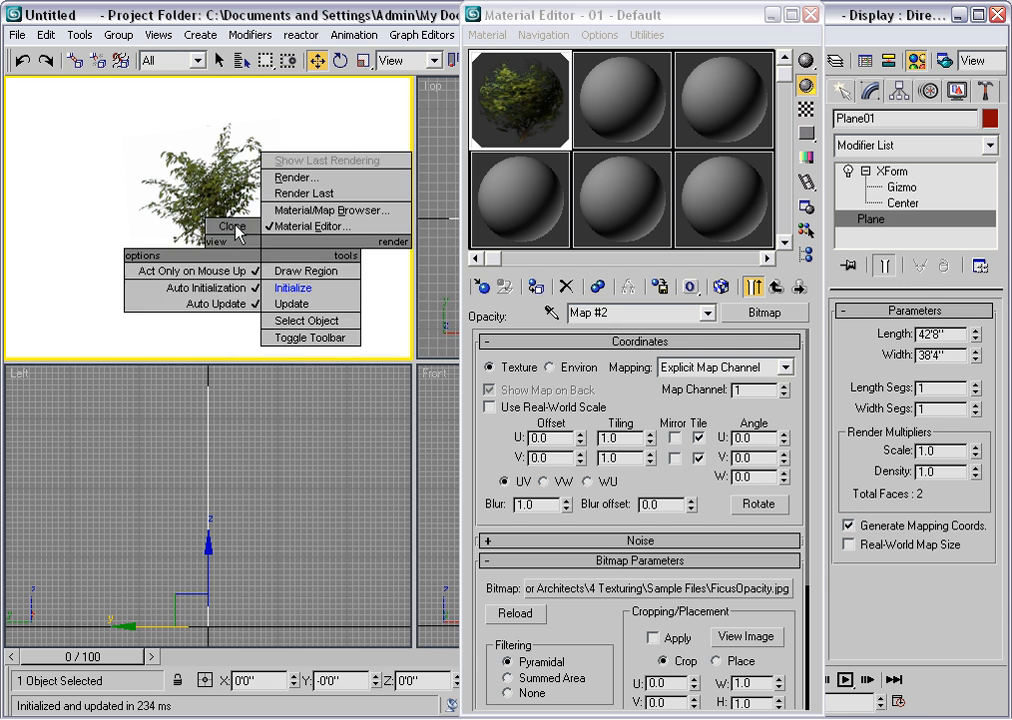
left_click(233, 226)
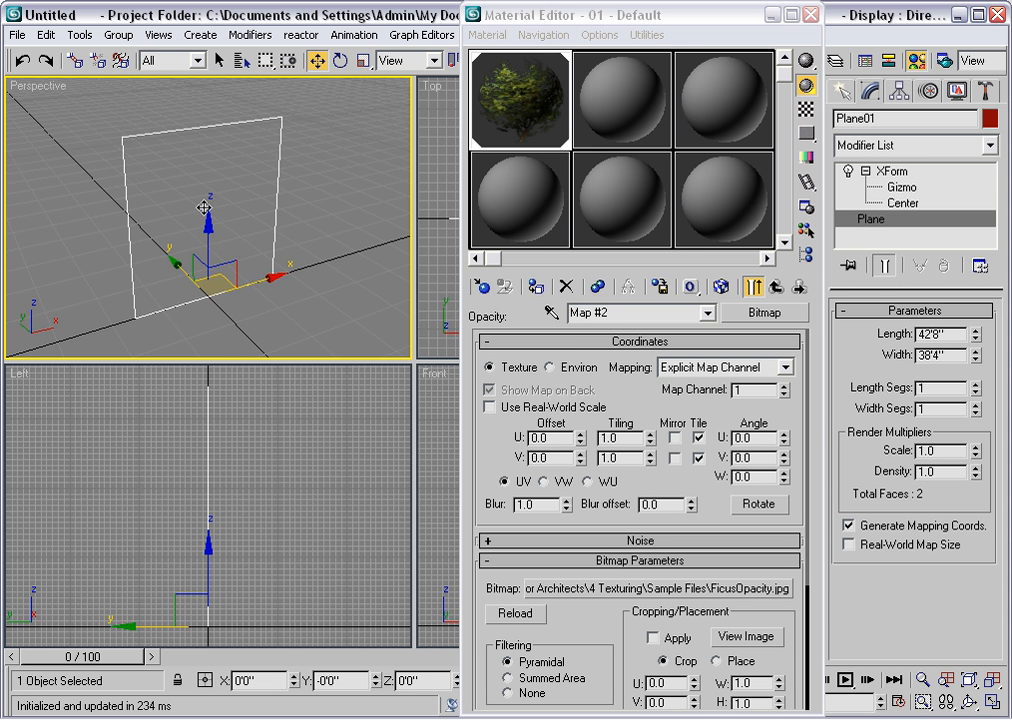
key("F3")
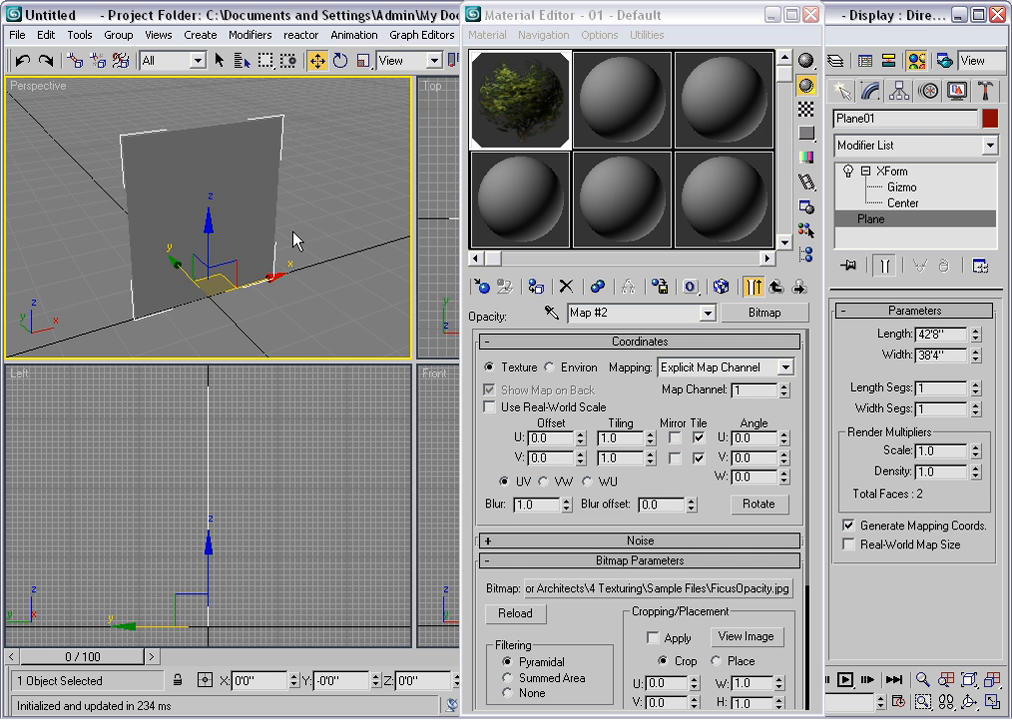
Step: Show the opacity map in the viewport, then use the Material/Map Navigator to show the Ficus.jpg diffuse map instead
left_click(721, 287)
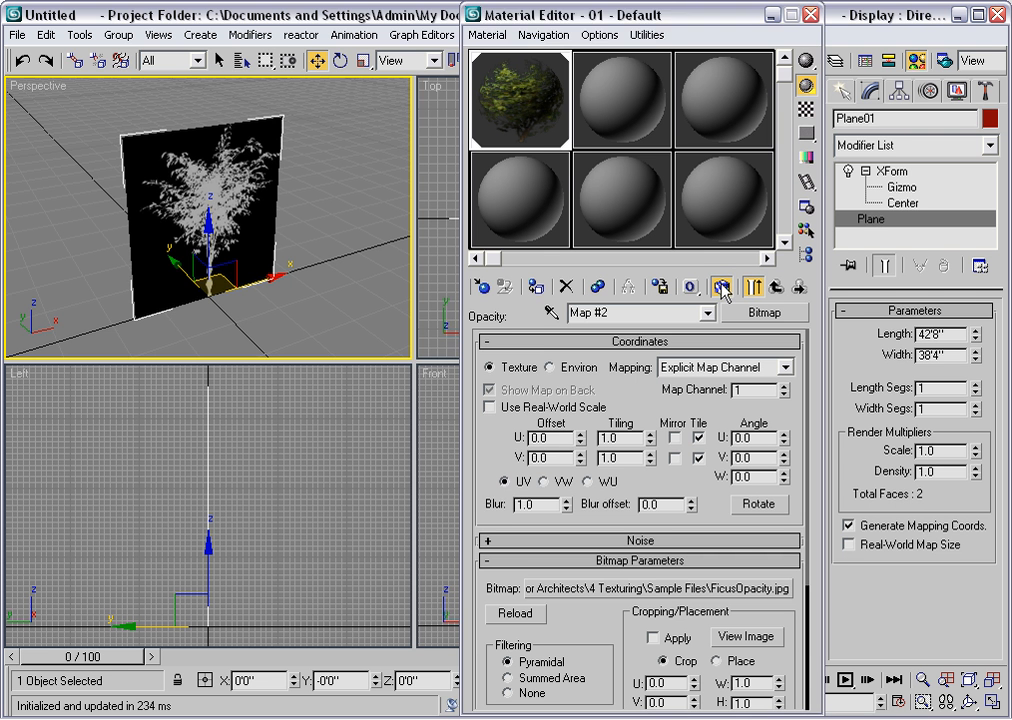
left_click(806, 254)
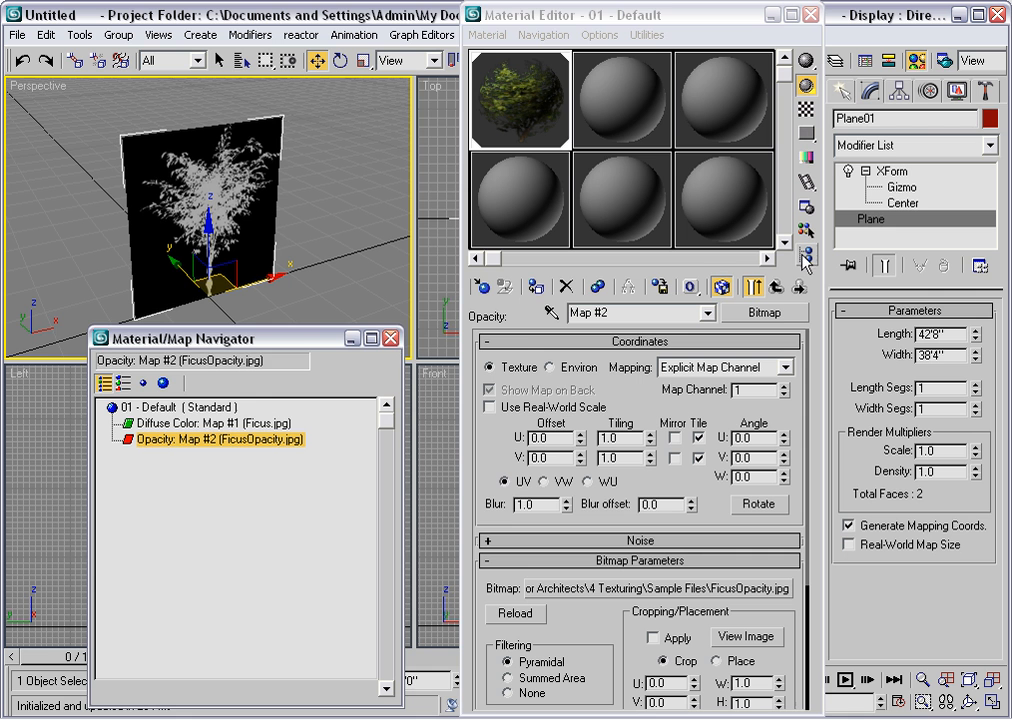
left_click(155, 424)
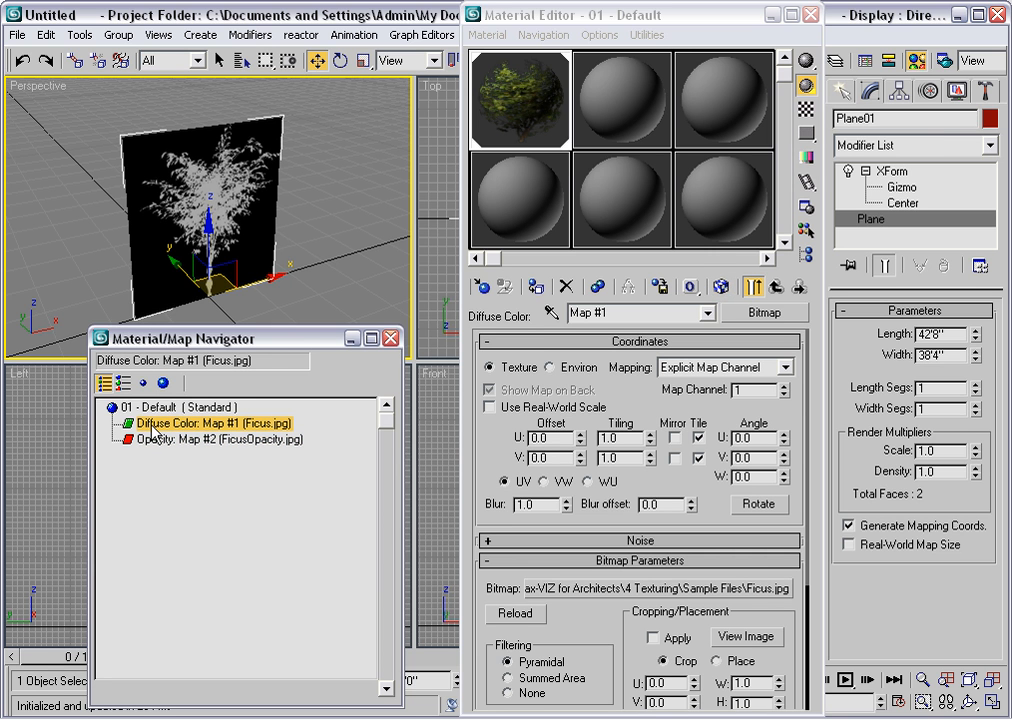
left_click(721, 287)
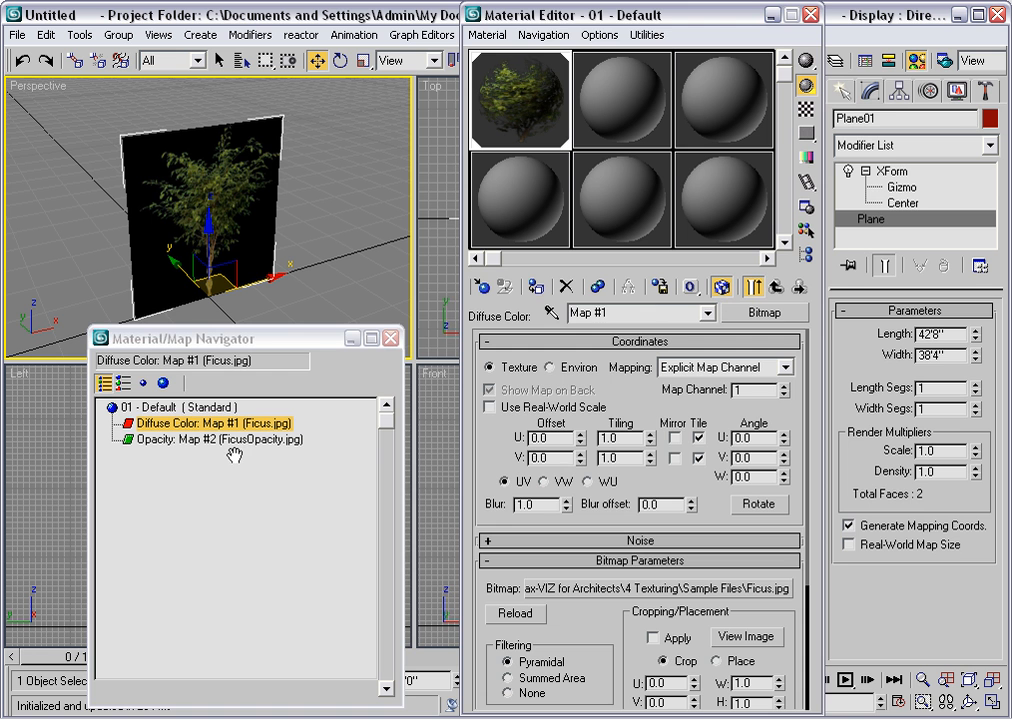
Step: Show the complete 01 - Default material in the viewport from its top level and close the Material/Map Navigator
left_click(112, 408)
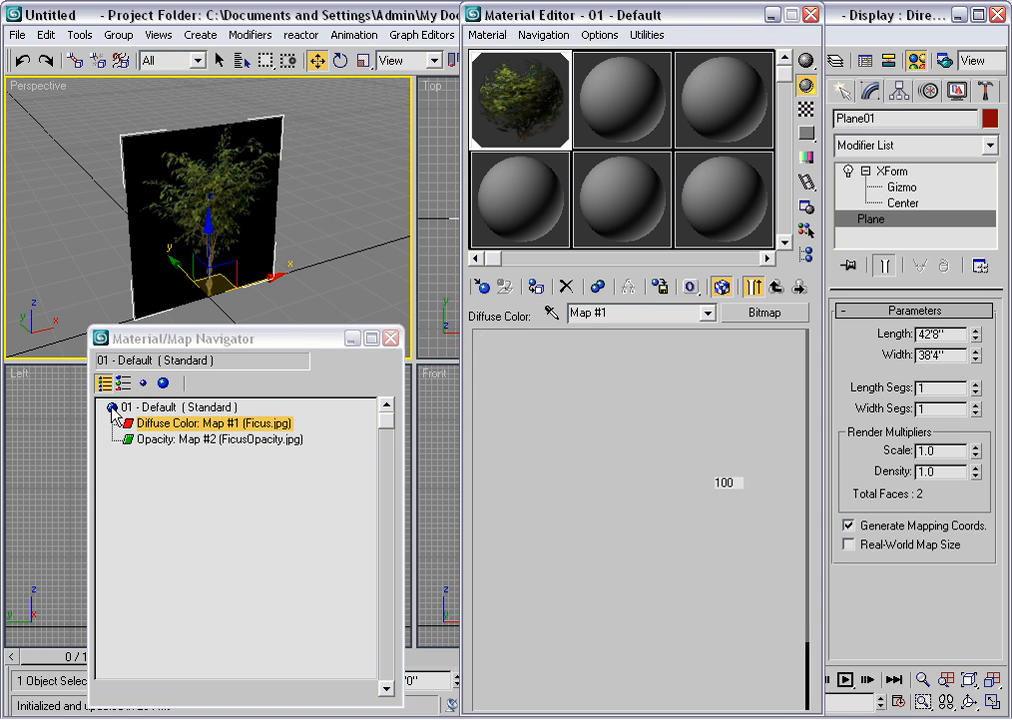
left_click(719, 288)
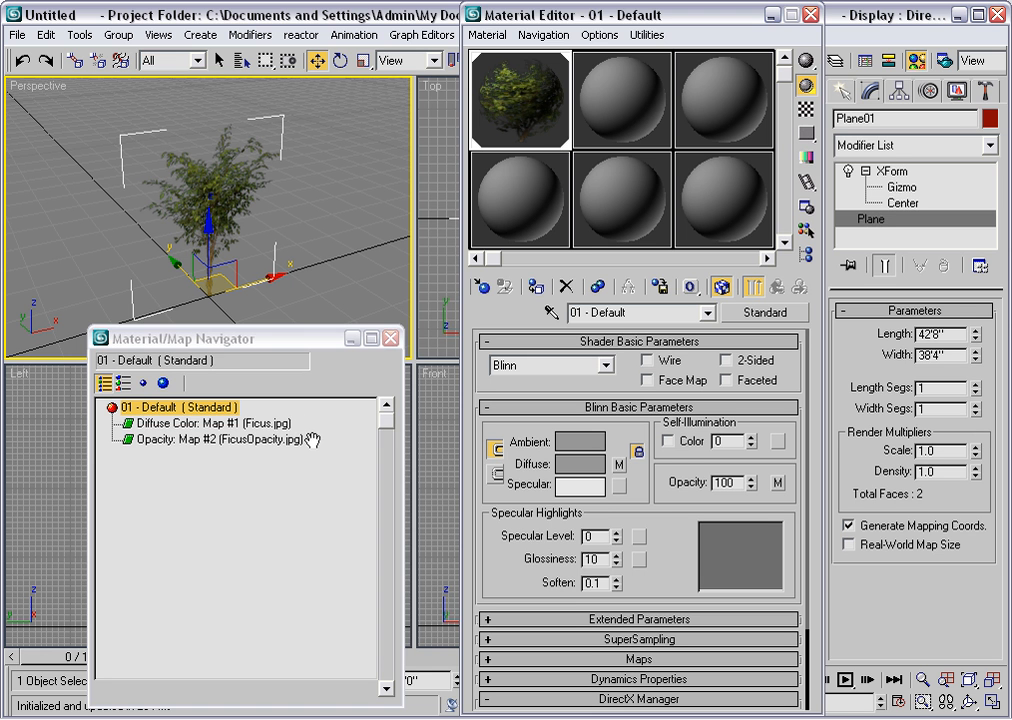
left_click(390, 338)
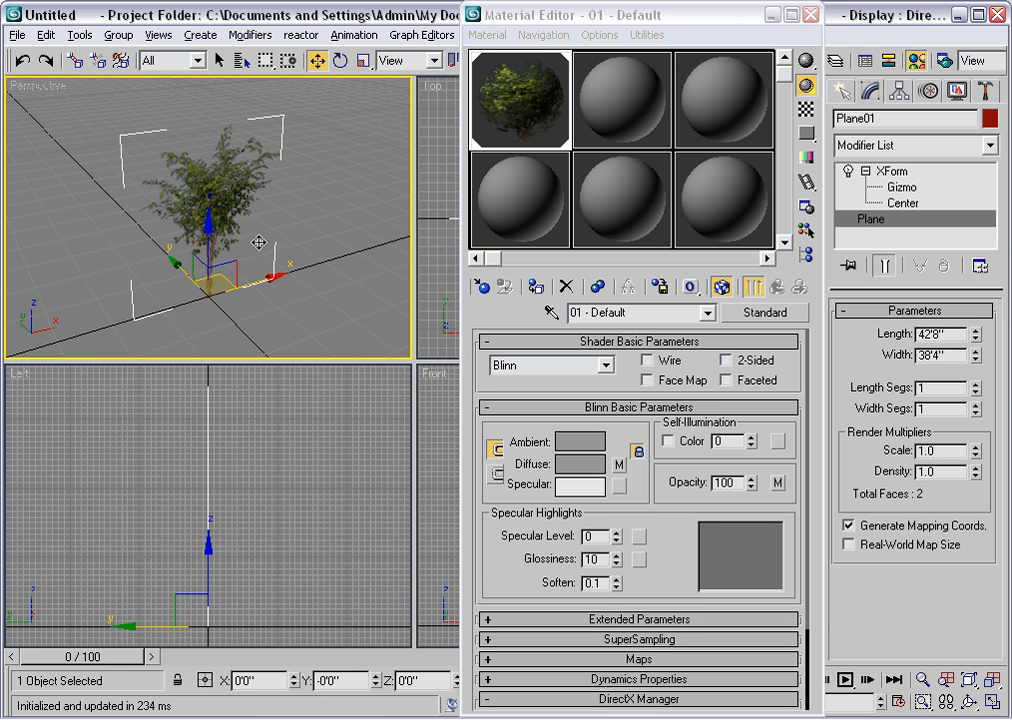
Step: Make the tree material 2-sided and preview the back of the plane with ActiveShade in the Perspective viewport
middle_click_drag(260, 244, 341, 228, "alt")
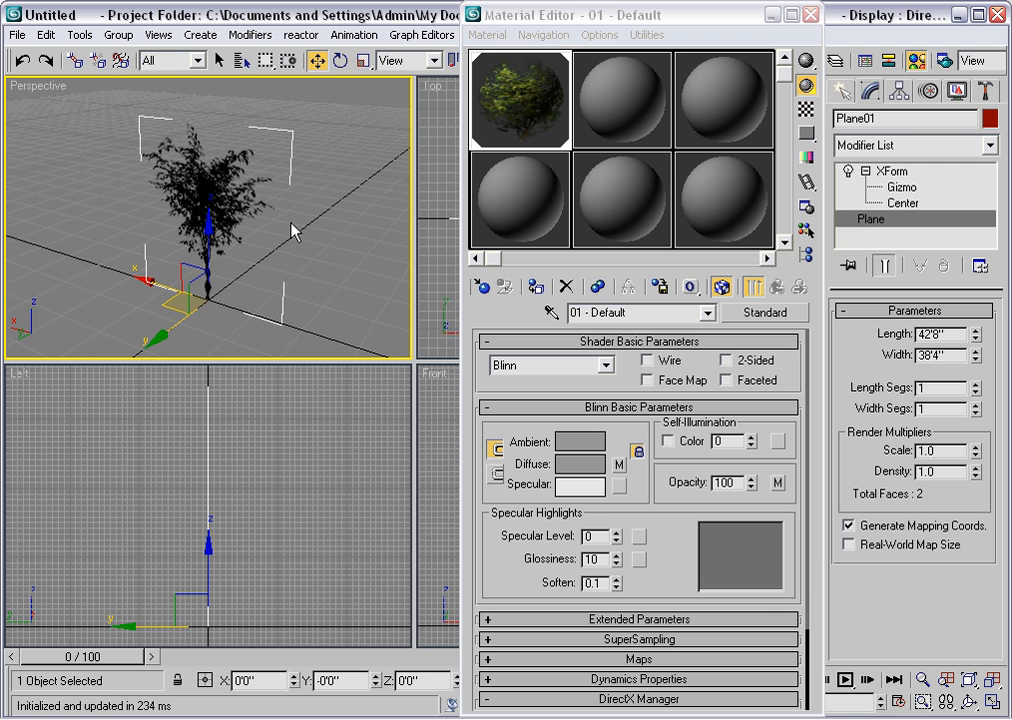
left_click(725, 359)
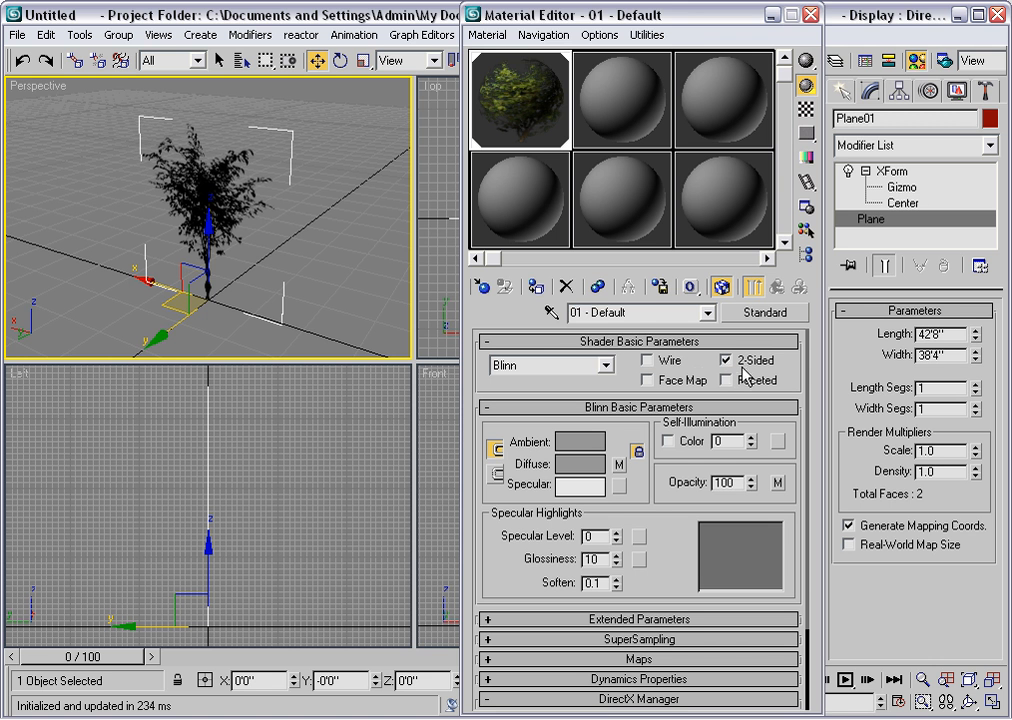
right_click(32, 86)
mouse_move(60, 95)
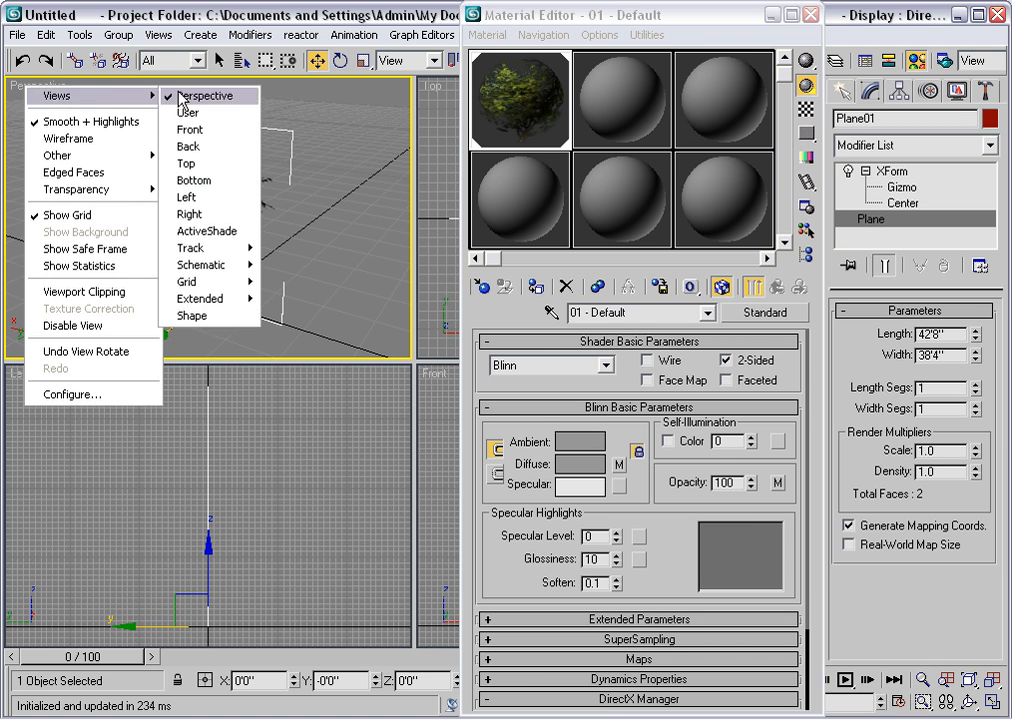
left_click(205, 231)
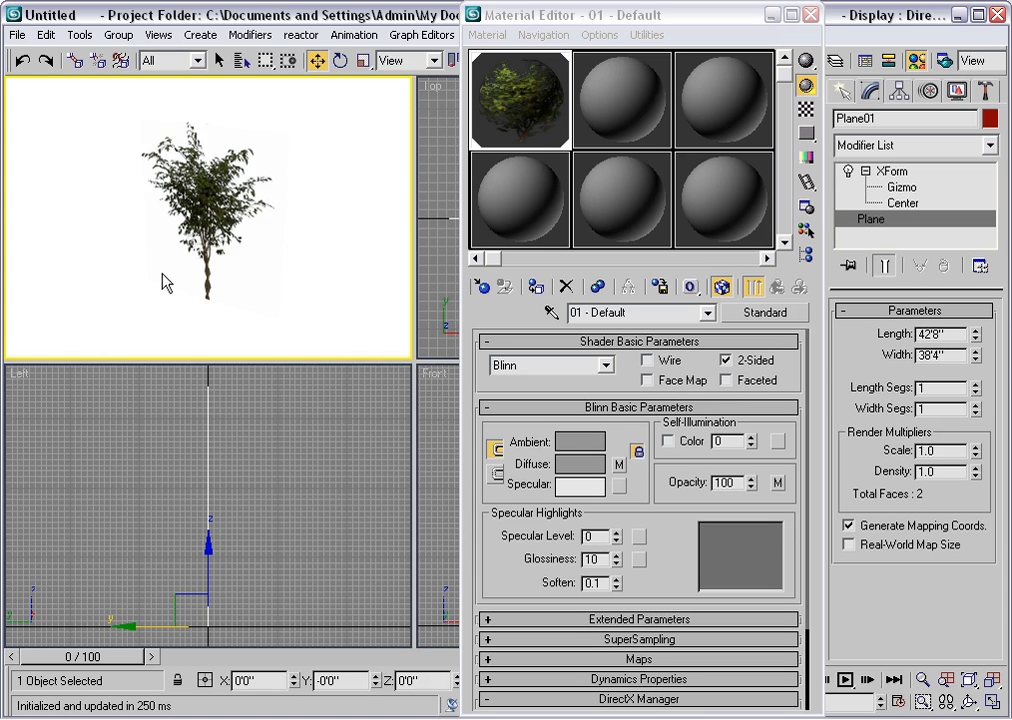